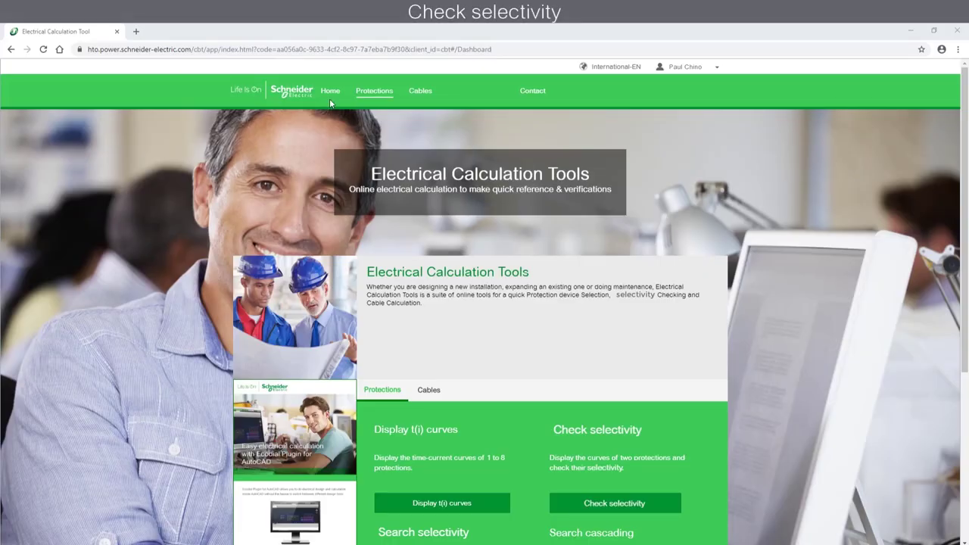
- Open the Check selectivity tool and keep the phase-to-phase voltage at 400 V
{"action": "scroll", "coordinate": [330, 103], "scroll_direction": "down", "scroll_amount": 3}
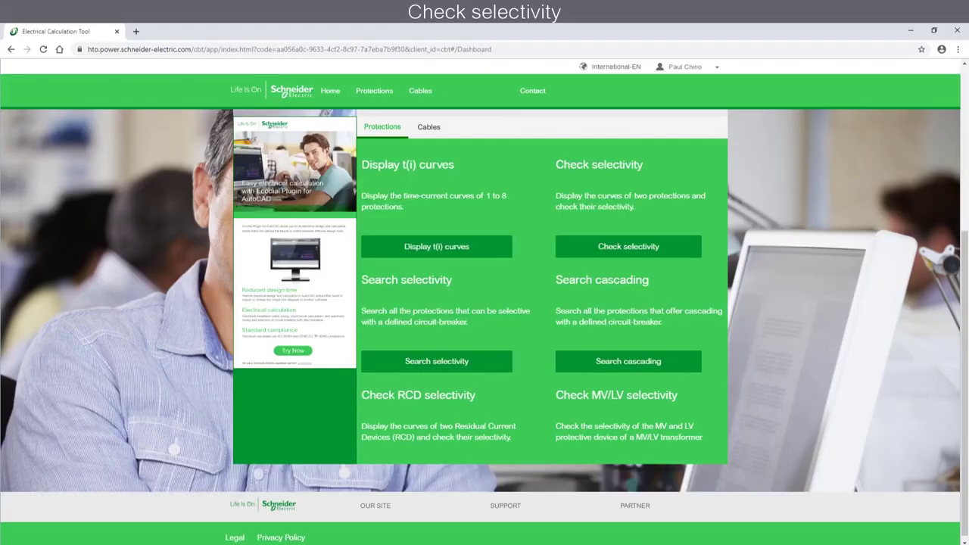
{"action": "left_click", "coordinate": [629, 246]}
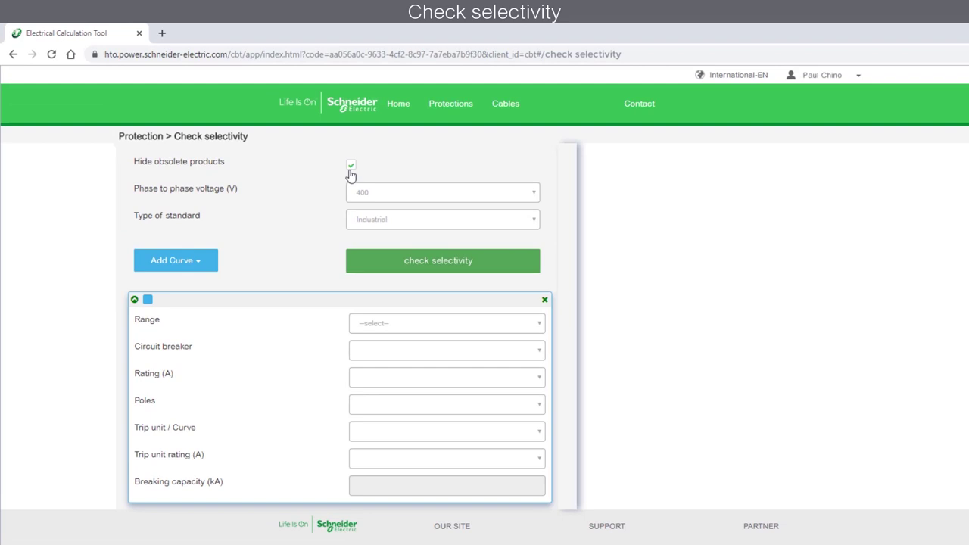
{"action": "left_click", "coordinate": [513, 197]}
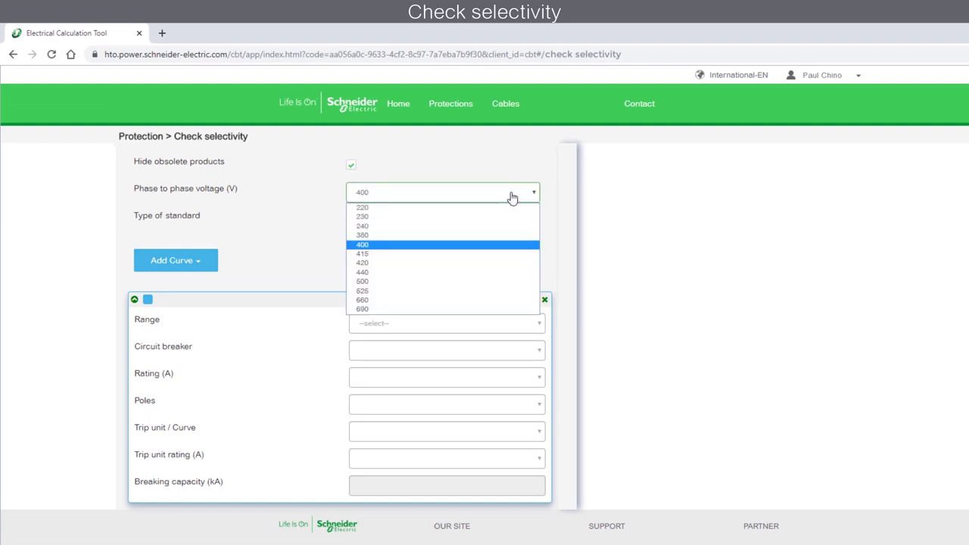
{"action": "left_click", "coordinate": [405, 250]}
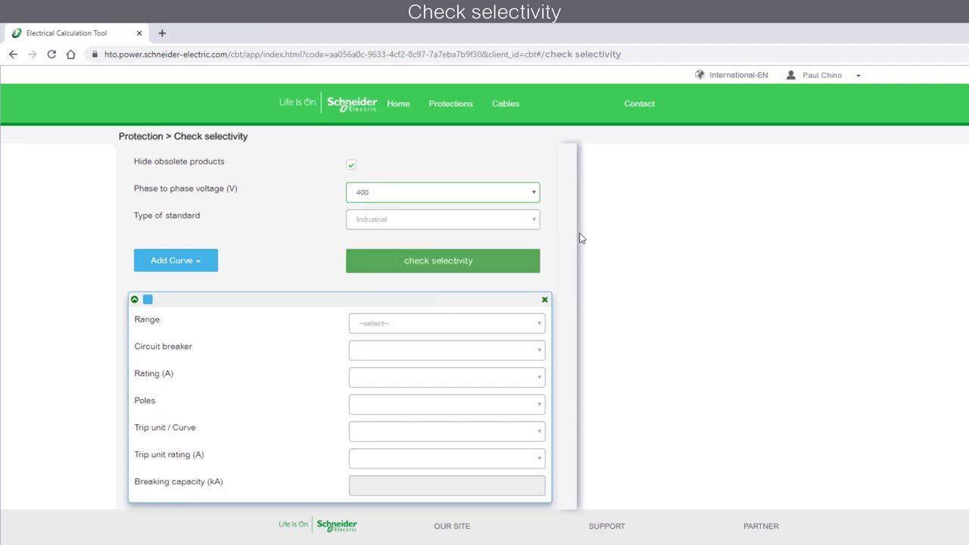
{"action": "left_click", "coordinate": [534, 221]}
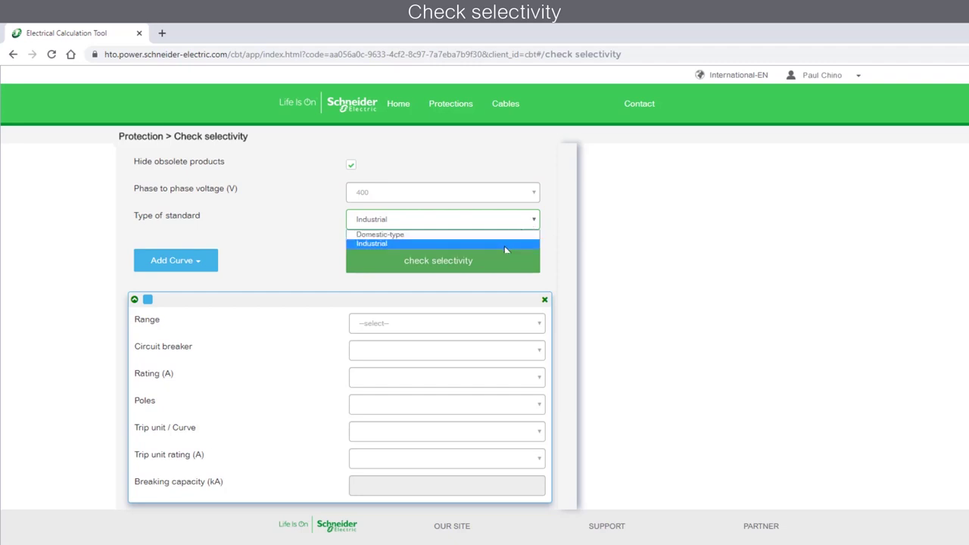
- Keep the Industrial standard, add a circuit-breaker curve, and expand the first curve's settings
{"action": "left_click", "coordinate": [504, 244]}
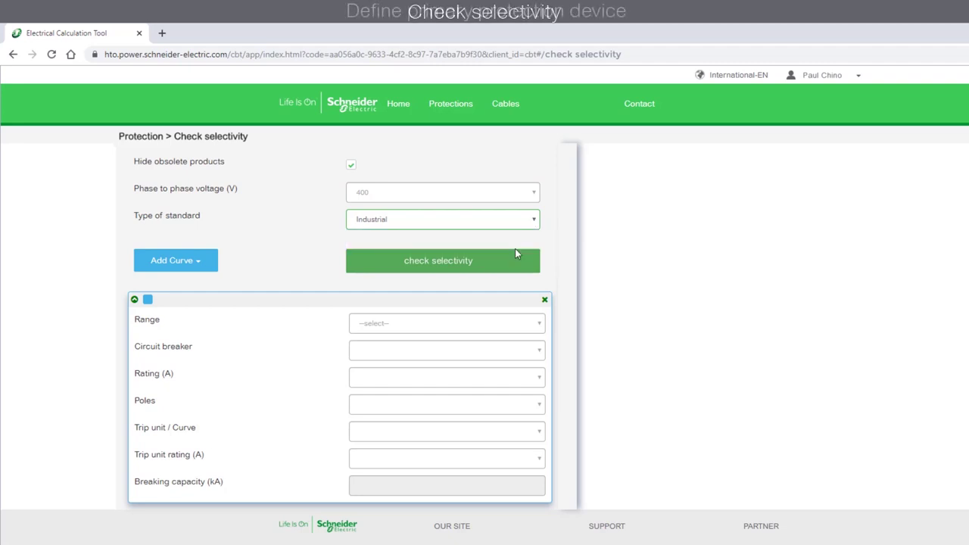
{"action": "left_click", "coordinate": [172, 261]}
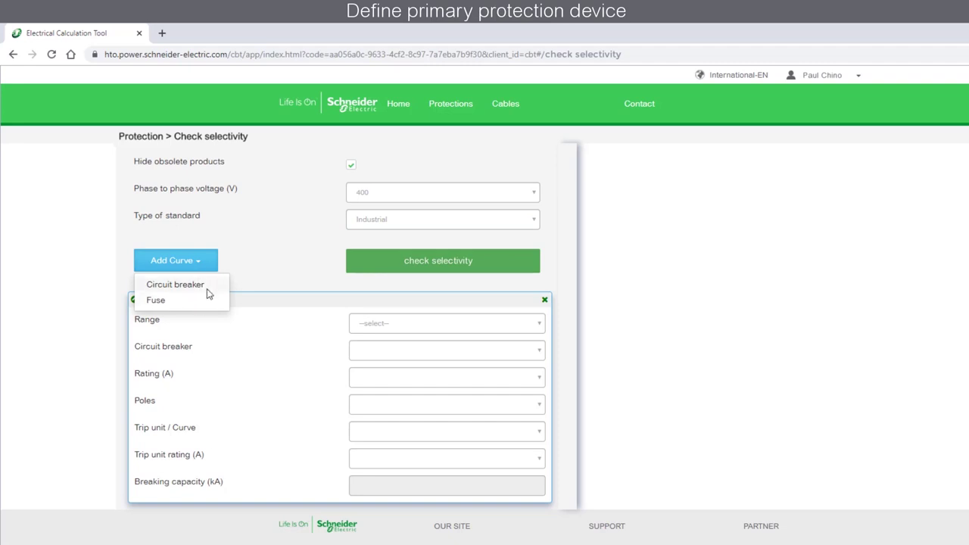
{"action": "left_click", "coordinate": [206, 289]}
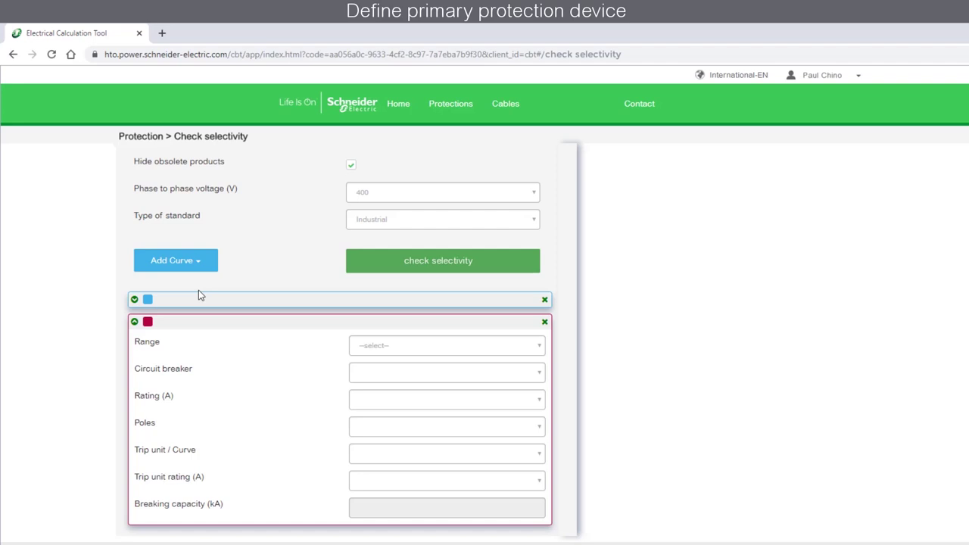
{"action": "left_click", "coordinate": [200, 298]}
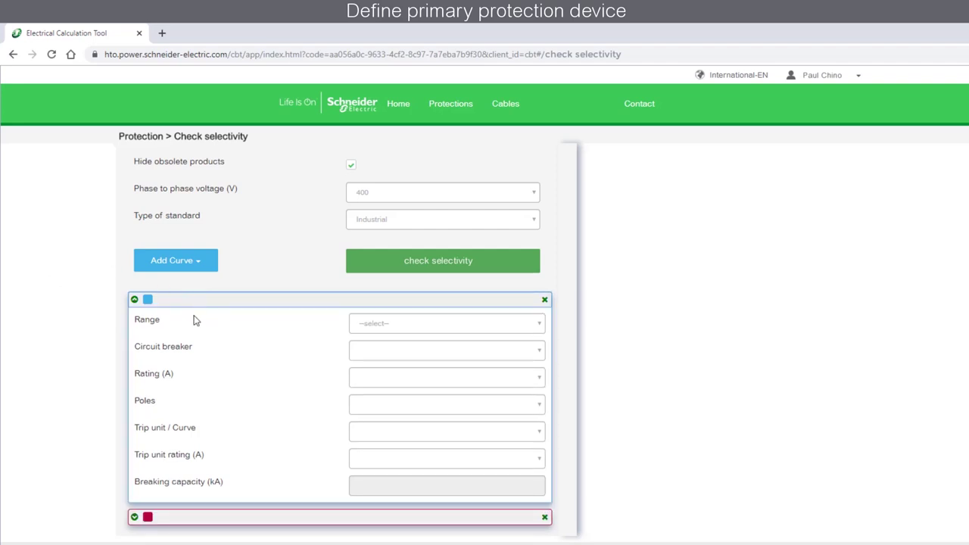
- Set the first curve to a Masterpact NW NW25H1 breaker rated 2500 A
{"action": "left_click", "coordinate": [539, 325]}
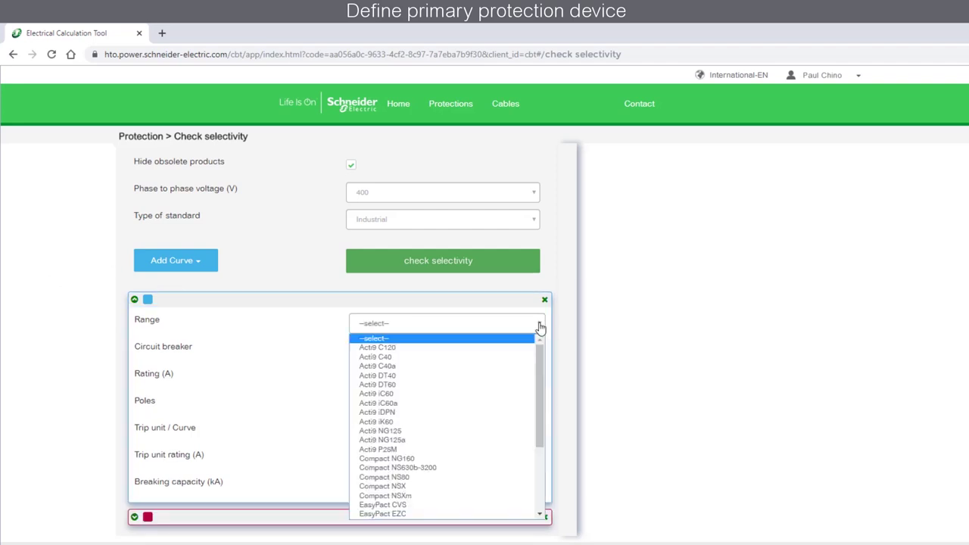
{"action": "scroll", "coordinate": [539, 362], "scroll_direction": "down", "scroll_amount": 4}
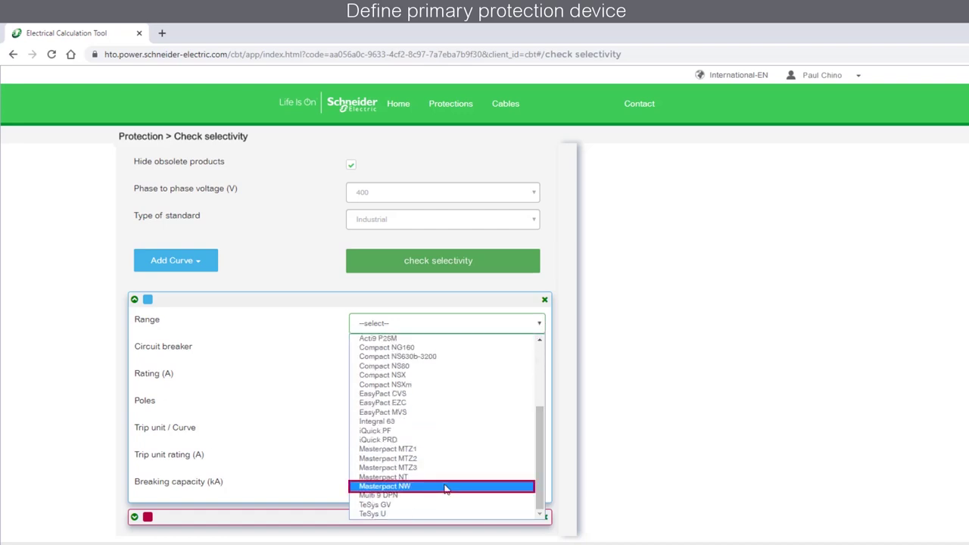
{"action": "left_click", "coordinate": [445, 487]}
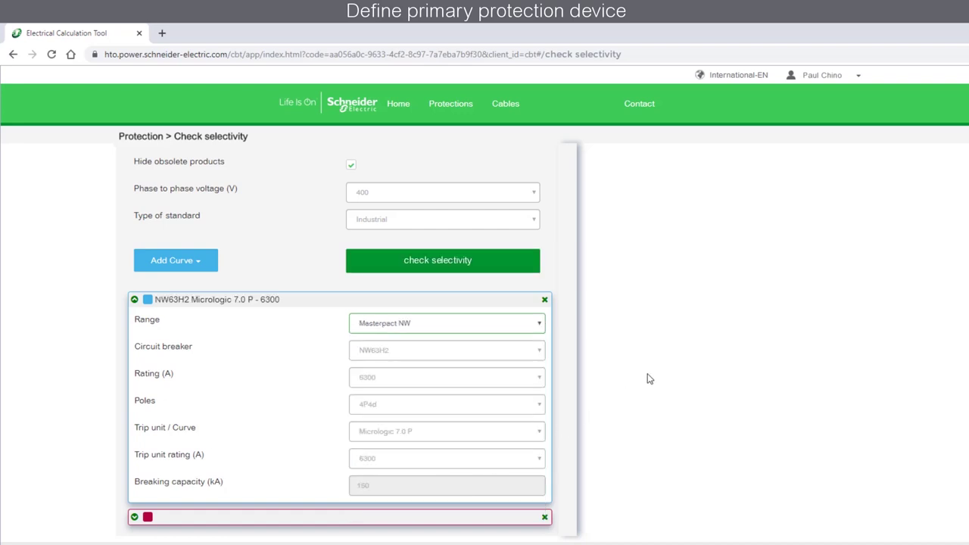
{"action": "left_click", "coordinate": [540, 355]}
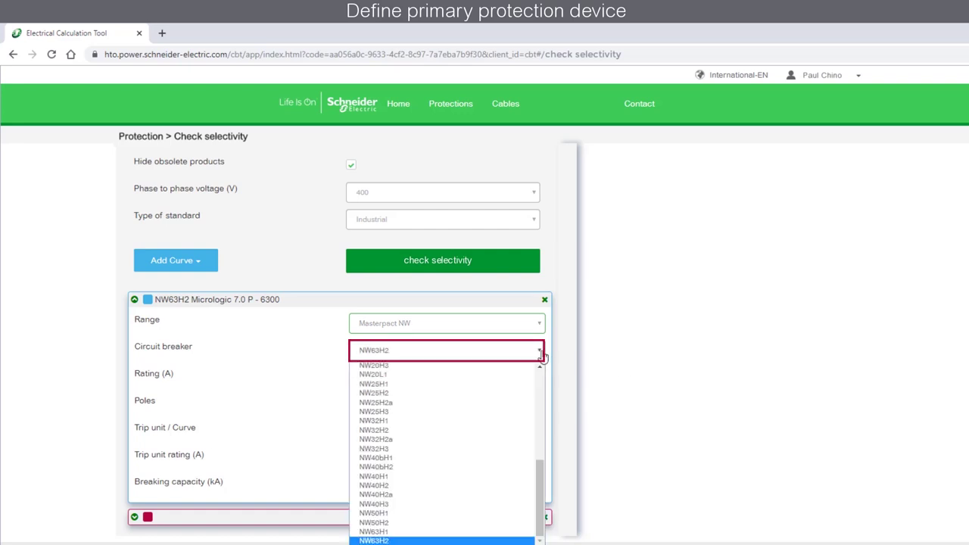
{"action": "left_click", "coordinate": [507, 384]}
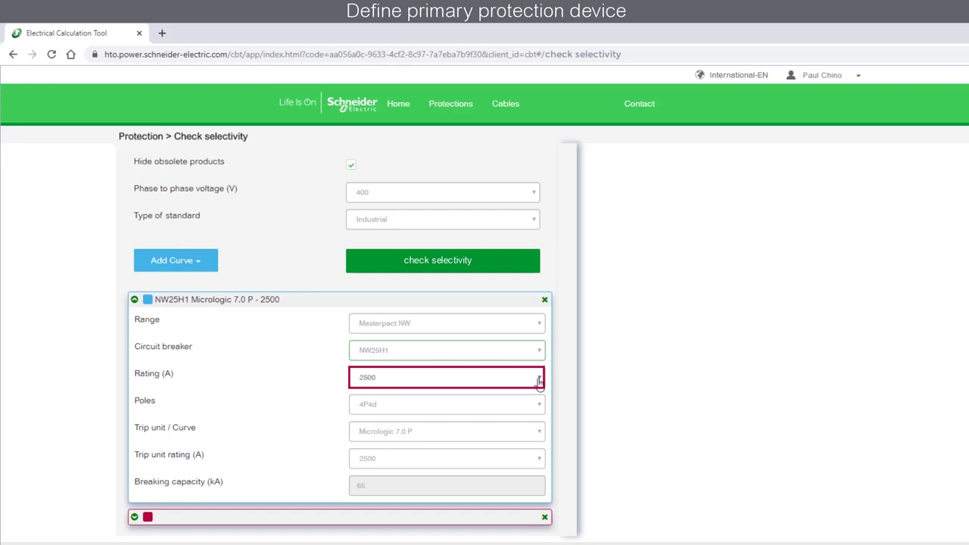
{"action": "left_click", "coordinate": [538, 377]}
{"action": "left_click", "coordinate": [526, 393]}
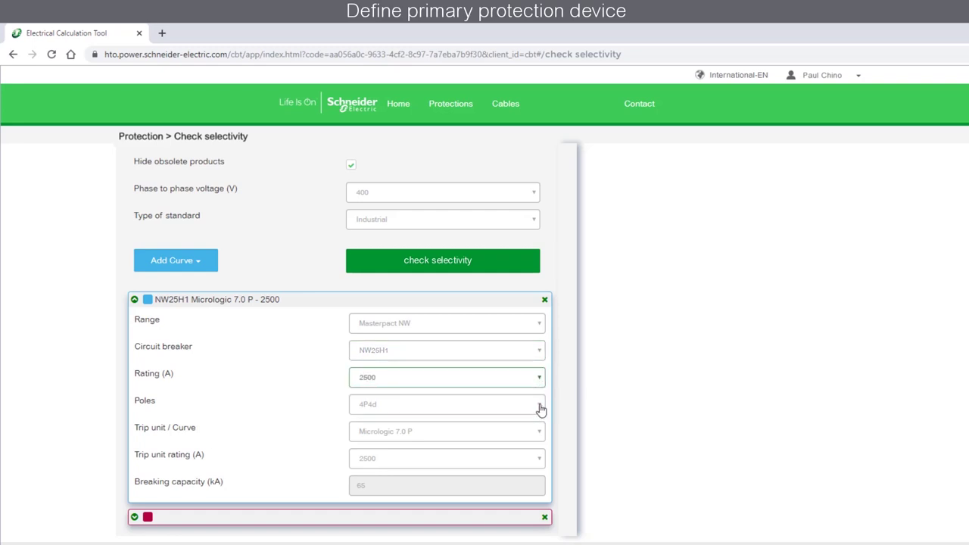
- Give it 4P4d poles and a Micrologic 6.0 A trip unit at 2500 A, giving 65 kA
{"action": "left_click", "coordinate": [538, 406]}
{"action": "left_click", "coordinate": [447, 437]}
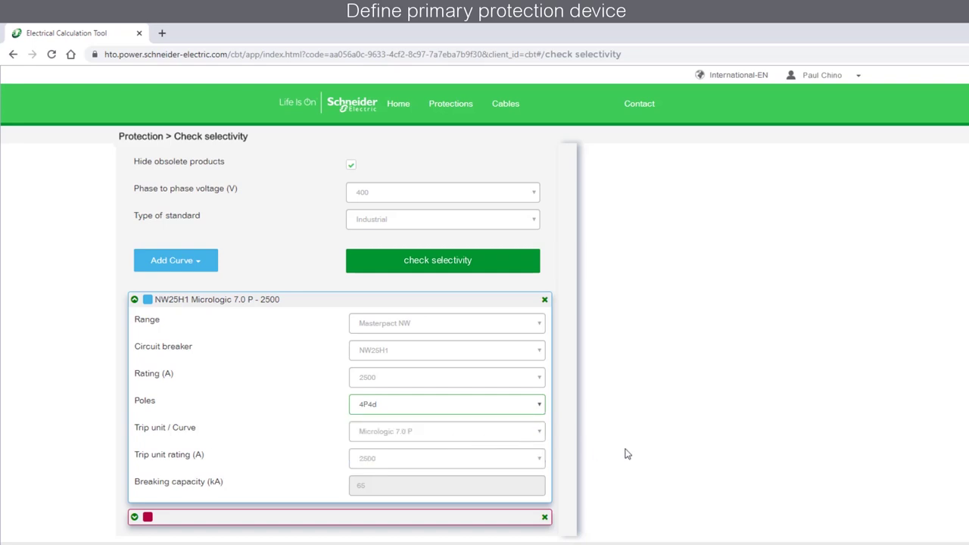
{"action": "left_click", "coordinate": [541, 428]}
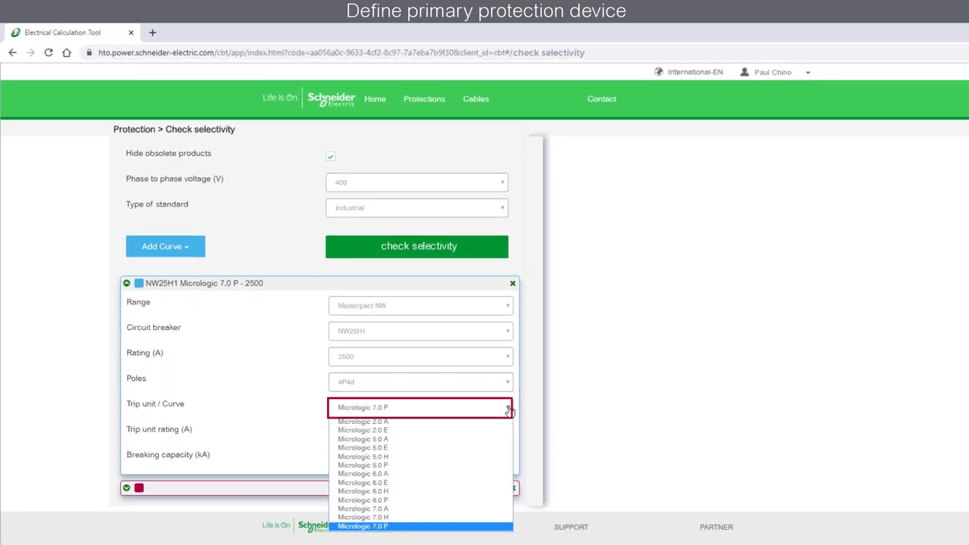
{"action": "left_click", "coordinate": [432, 474]}
{"action": "left_click", "coordinate": [492, 436]}
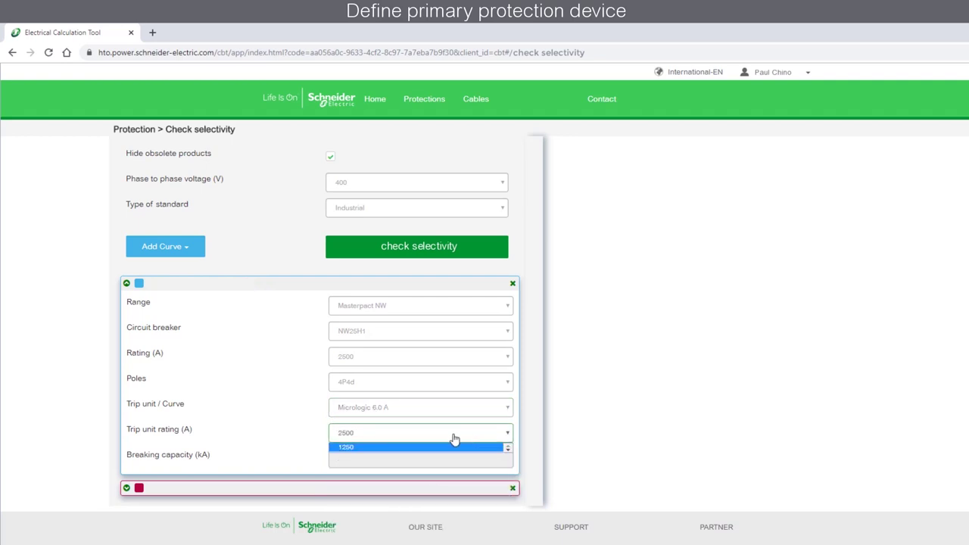
{"action": "left_click", "coordinate": [454, 442]}
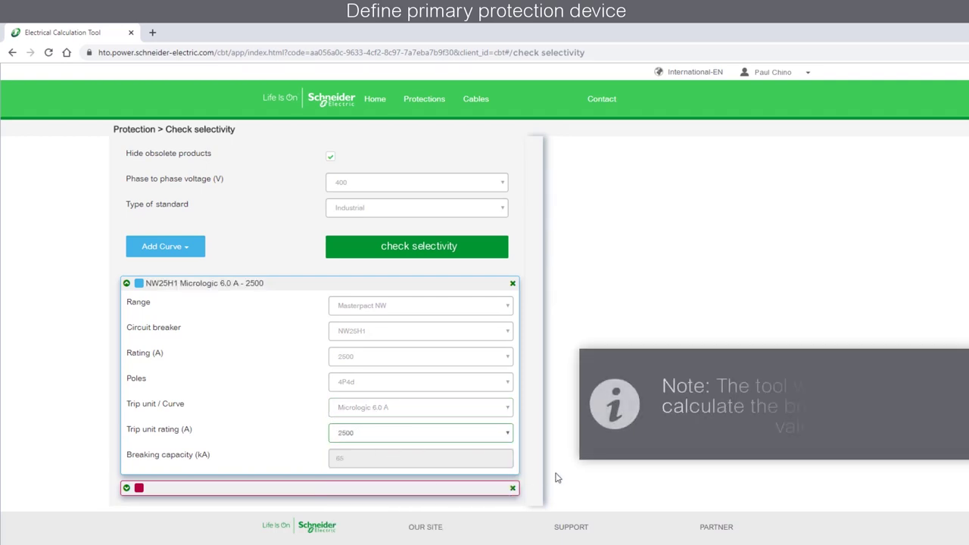
{"action": "left_click", "coordinate": [449, 458]}
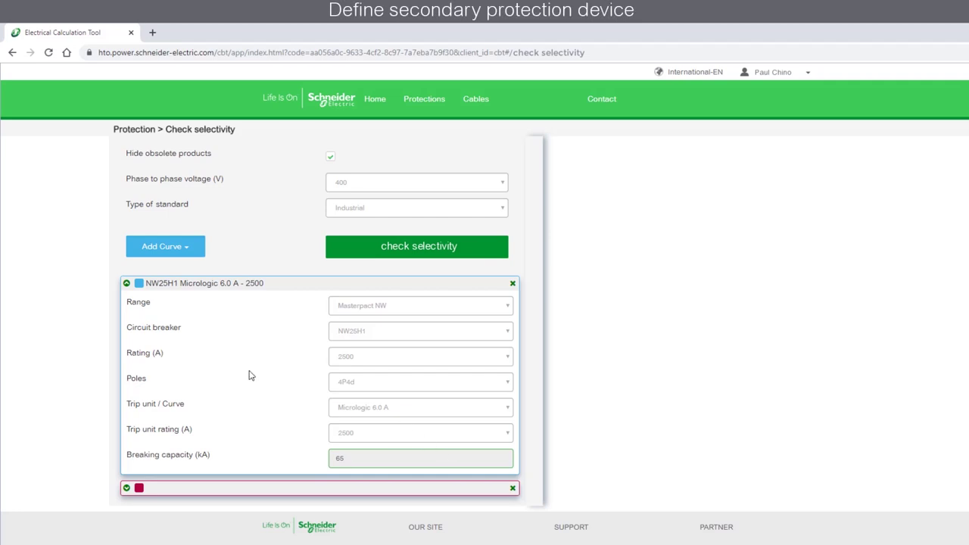
- Set the second curve to a Compact NSX NSX630F breaker rated 630 A
{"action": "left_click", "coordinate": [188, 249]}
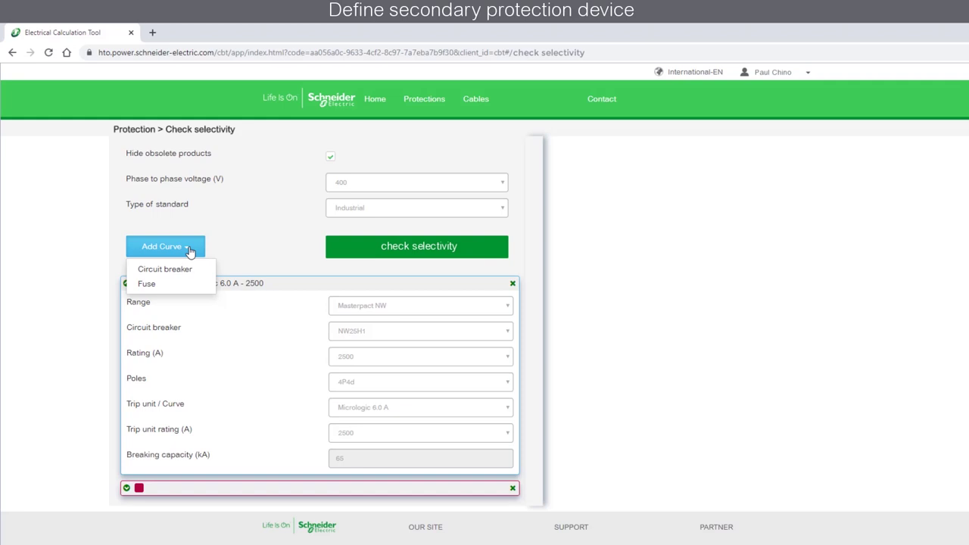
{"action": "left_click", "coordinate": [155, 270]}
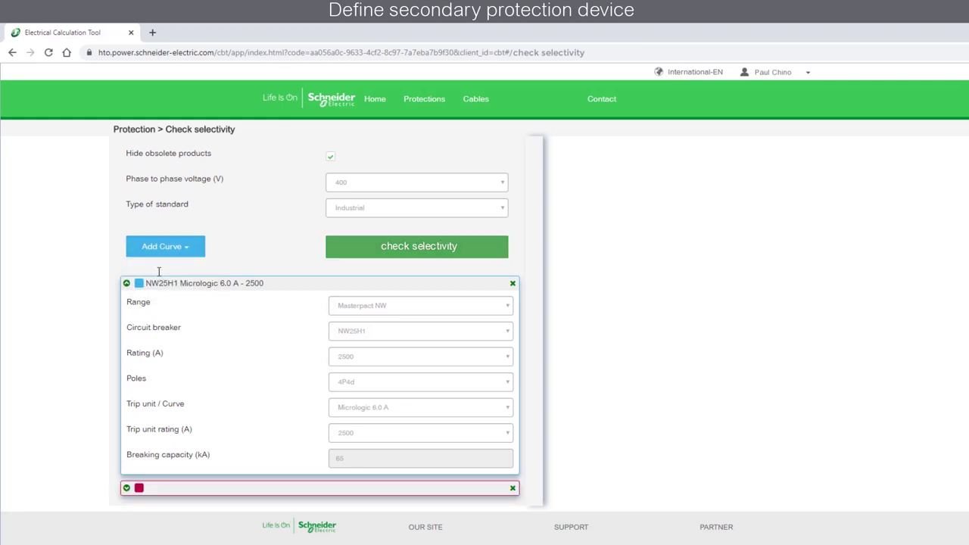
{"action": "left_click", "coordinate": [126, 489]}
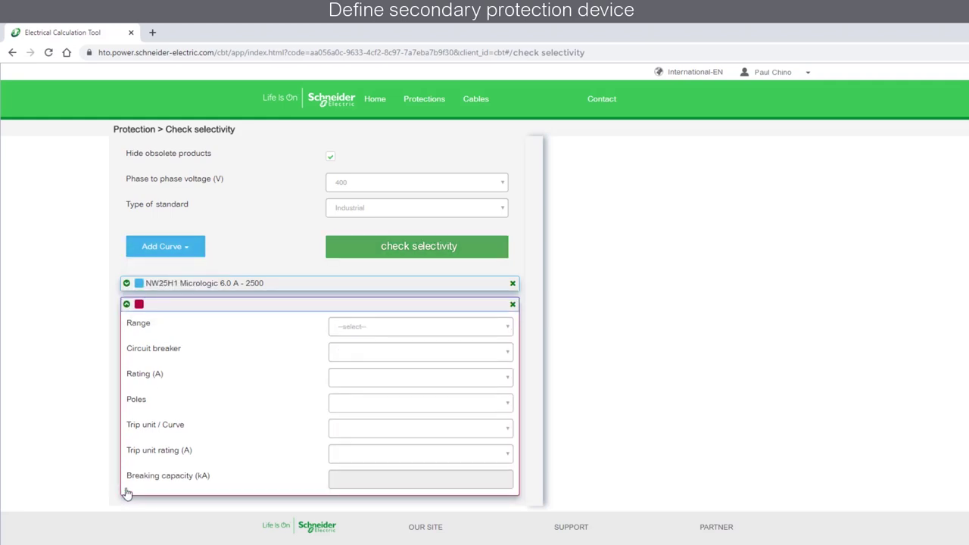
{"action": "left_click", "coordinate": [452, 329]}
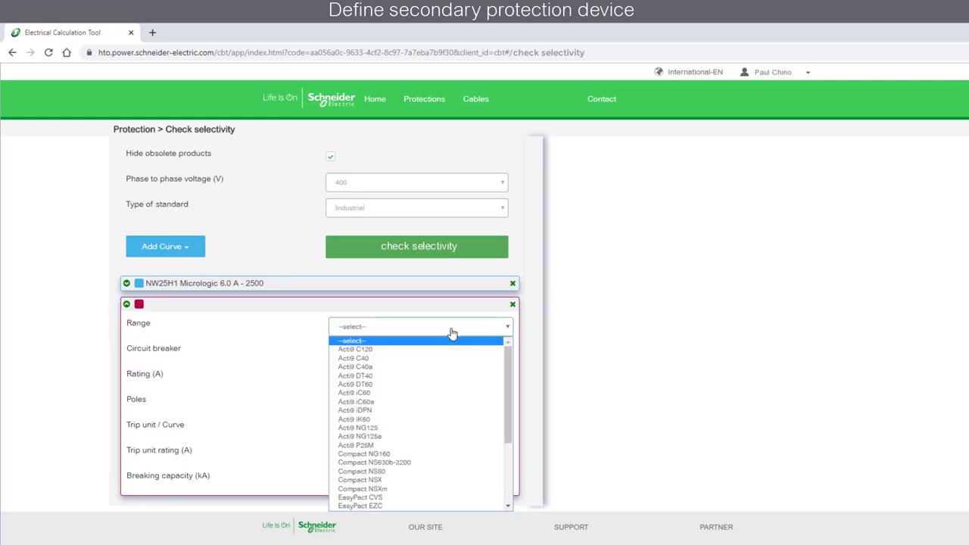
{"action": "left_click", "coordinate": [402, 485]}
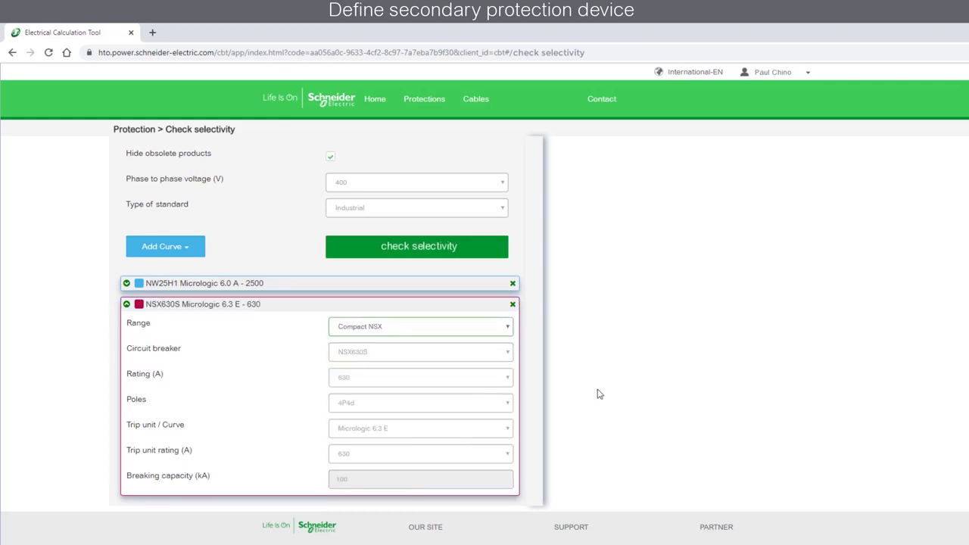
{"action": "left_click", "coordinate": [503, 352]}
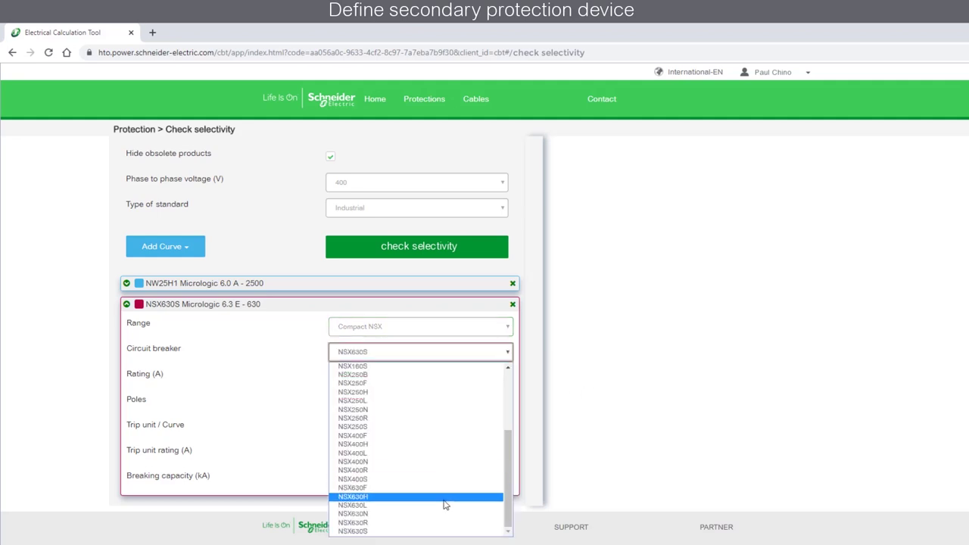
{"action": "left_click", "coordinate": [499, 487]}
{"action": "left_click", "coordinate": [471, 381]}
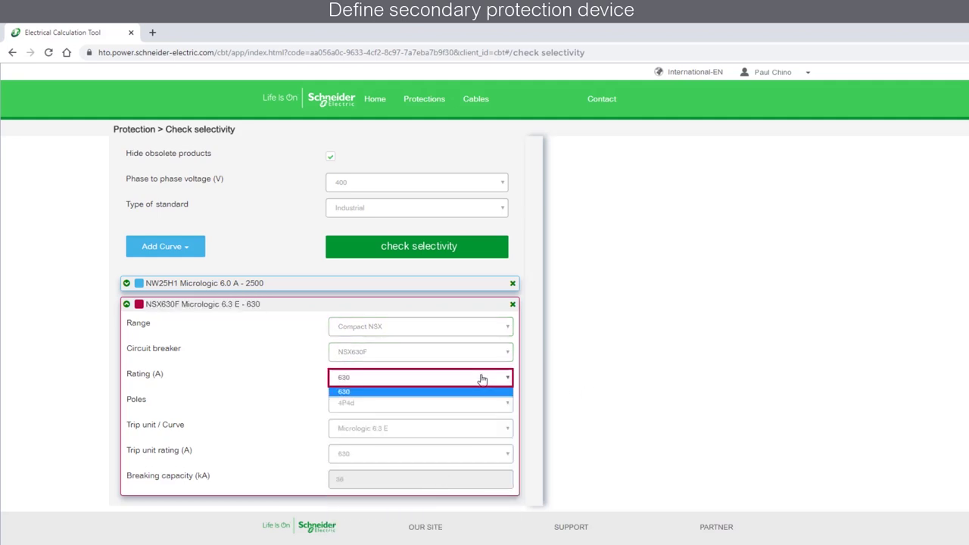
{"action": "left_click", "coordinate": [463, 391]}
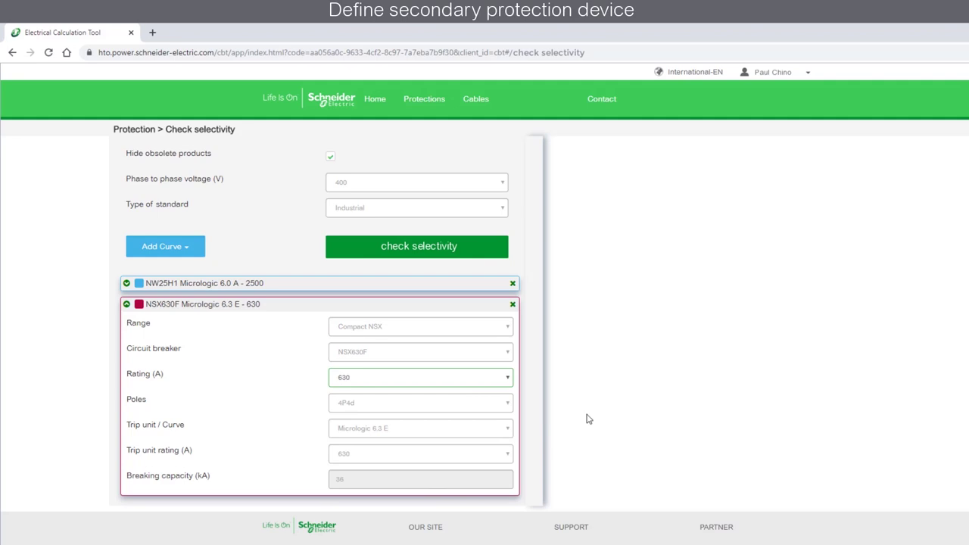
- Give the NSX630F 4P4d poles and a Micrologic 2.3 trip unit rated 630 A
{"action": "left_click", "coordinate": [506, 404]}
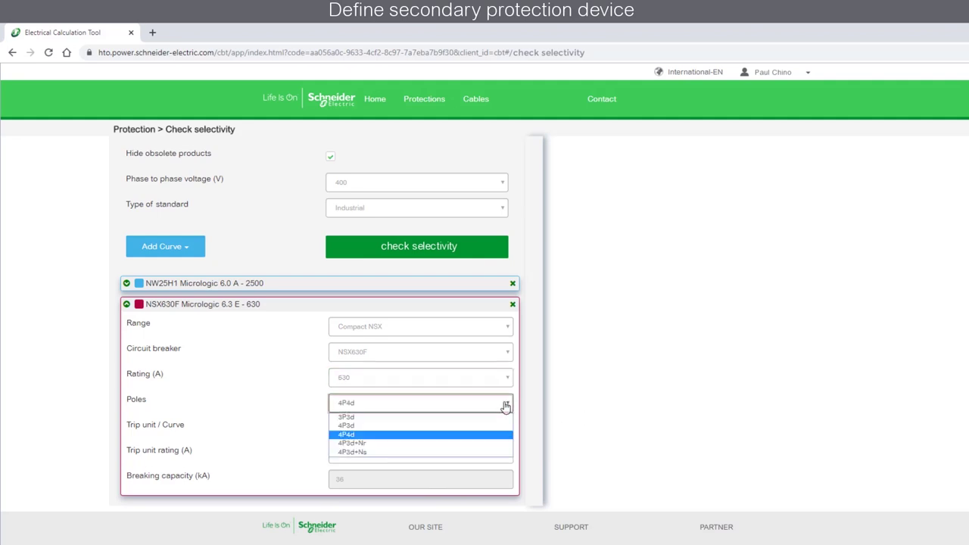
{"action": "left_click", "coordinate": [413, 434]}
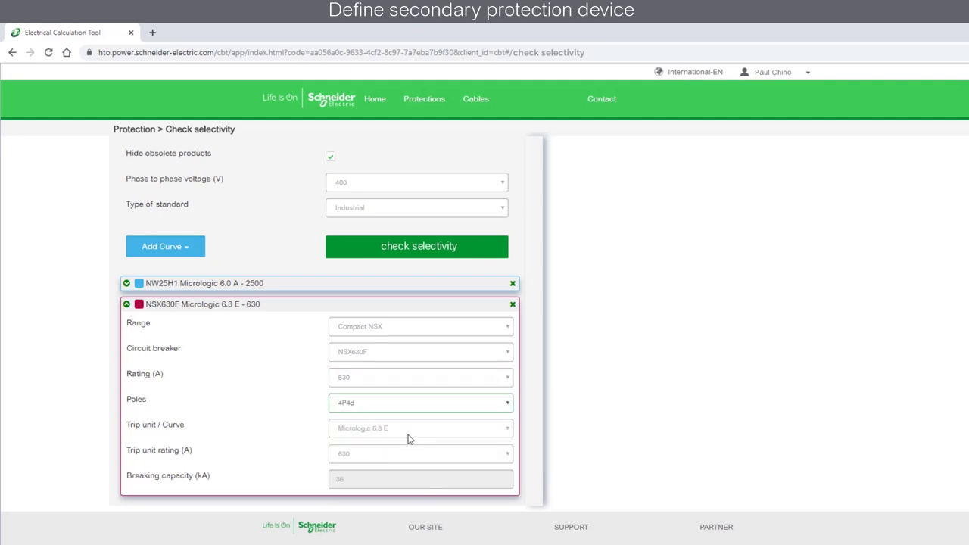
{"action": "left_click", "coordinate": [420, 433]}
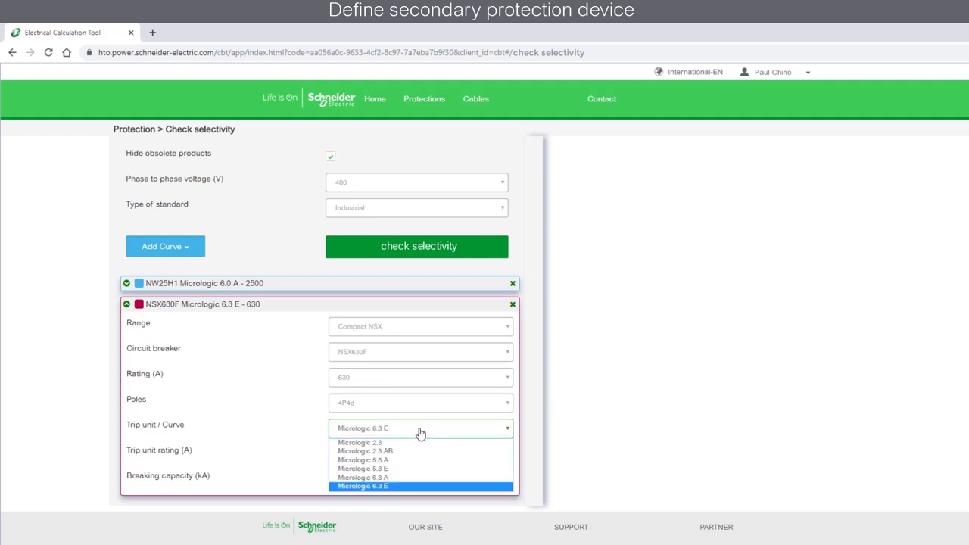
{"action": "left_click", "coordinate": [413, 443]}
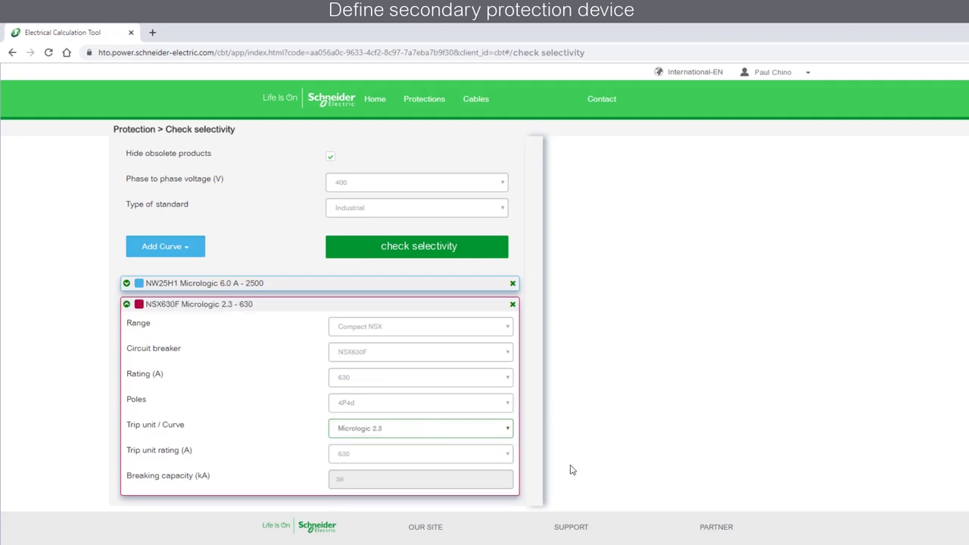
{"action": "left_click", "coordinate": [428, 455]}
{"action": "left_click", "coordinate": [392, 487]}
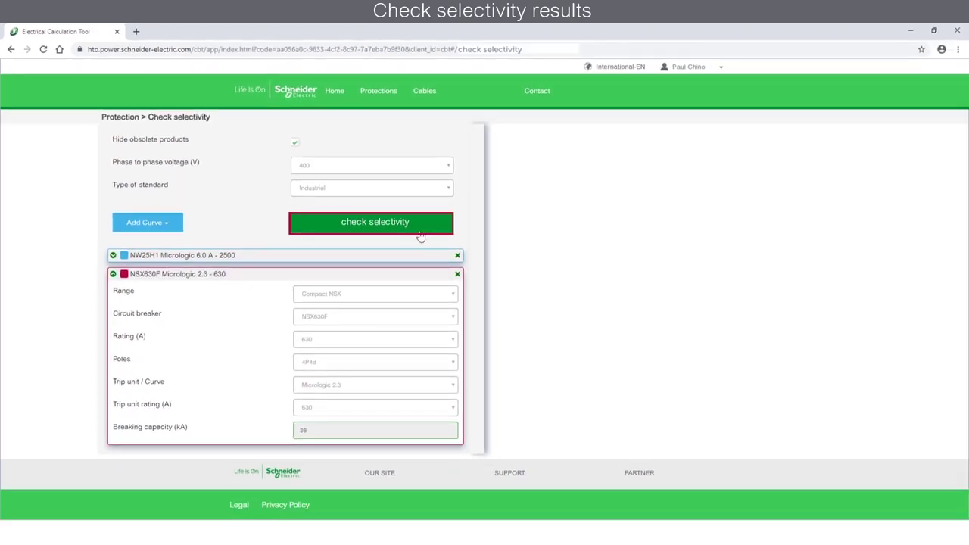
- Run the selectivity check and lower the NSX630F Isd from 6300 to 1890 A
{"action": "left_click", "coordinate": [476, 254]}
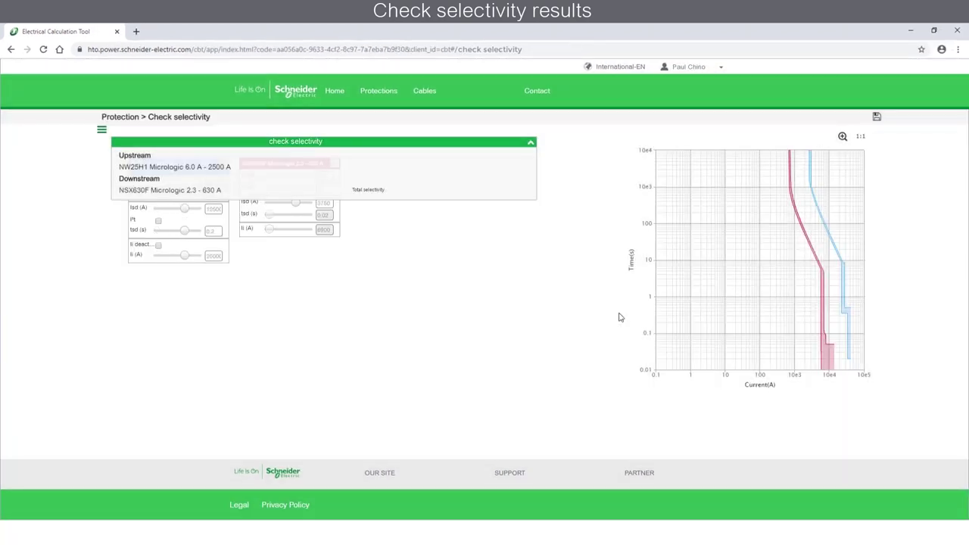
{"action": "left_click", "coordinate": [530, 143]}
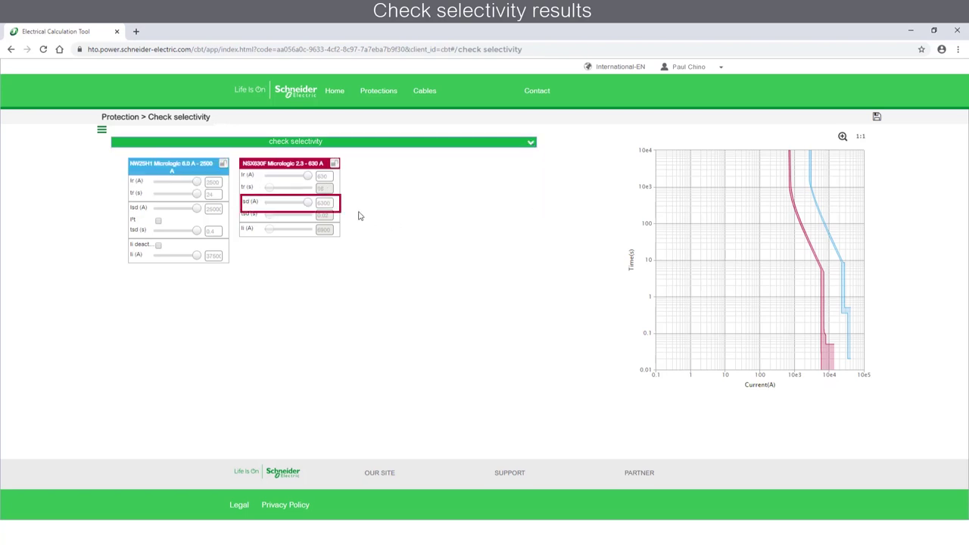
{"action": "left_click_drag", "start_coordinate": [307, 203], "coordinate": [290, 206]}
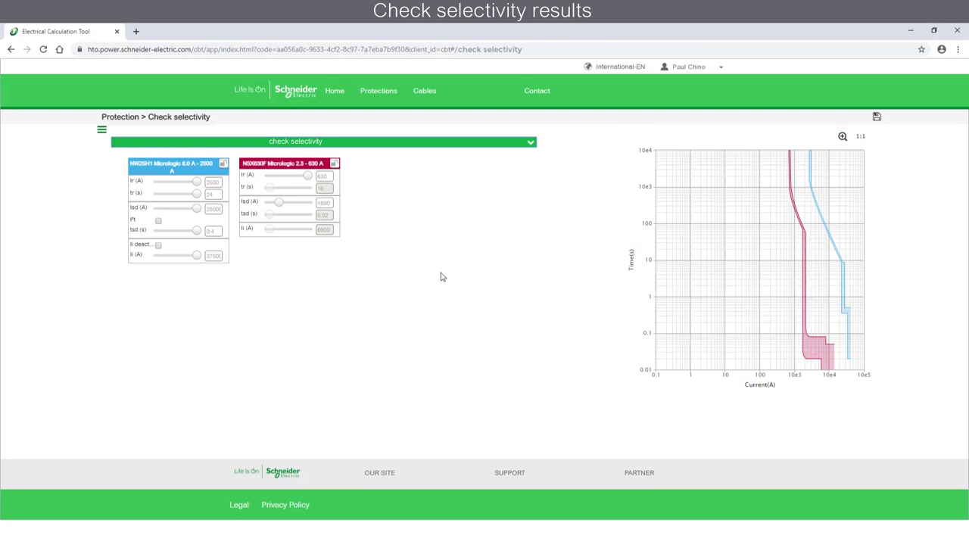
- Lock the NSX630F and NW25H1 settings and reopen the device panel to add another curve
{"action": "left_click", "coordinate": [333, 164]}
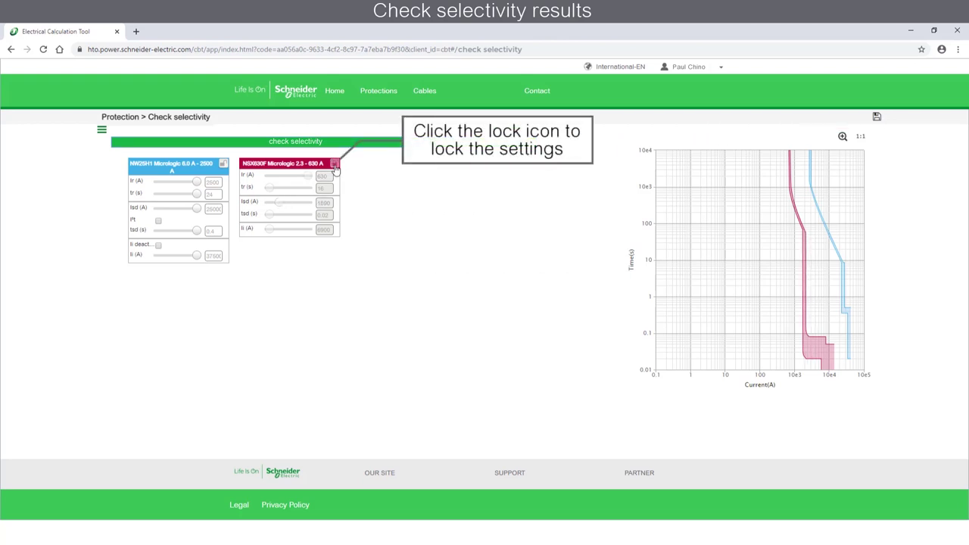
{"action": "left_click", "coordinate": [223, 167]}
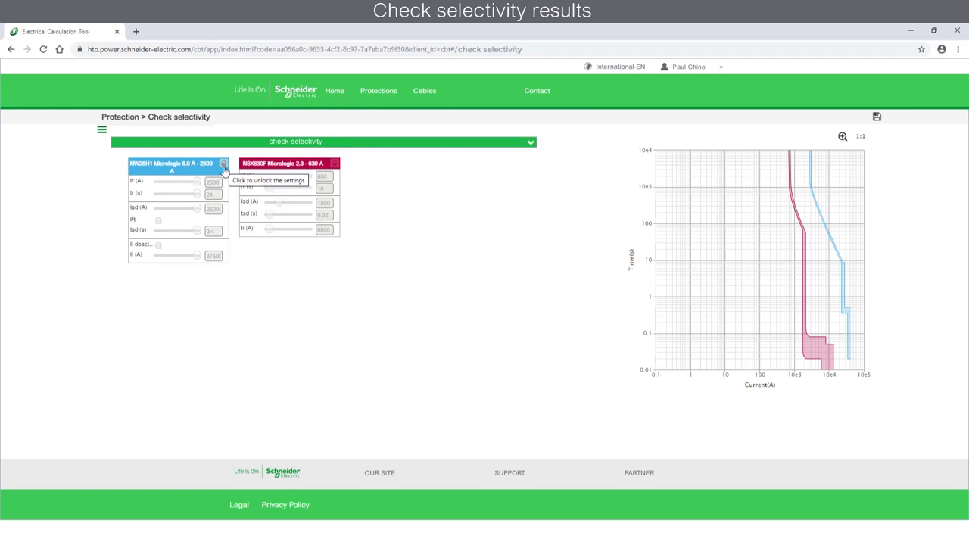
{"action": "left_click", "coordinate": [303, 141]}
{"action": "left_click", "coordinate": [151, 223]}
- Add a DIN aM NH4 1000 A fuse curve, rerun the check, and hide the settings panel
{"action": "left_click", "coordinate": [140, 258]}
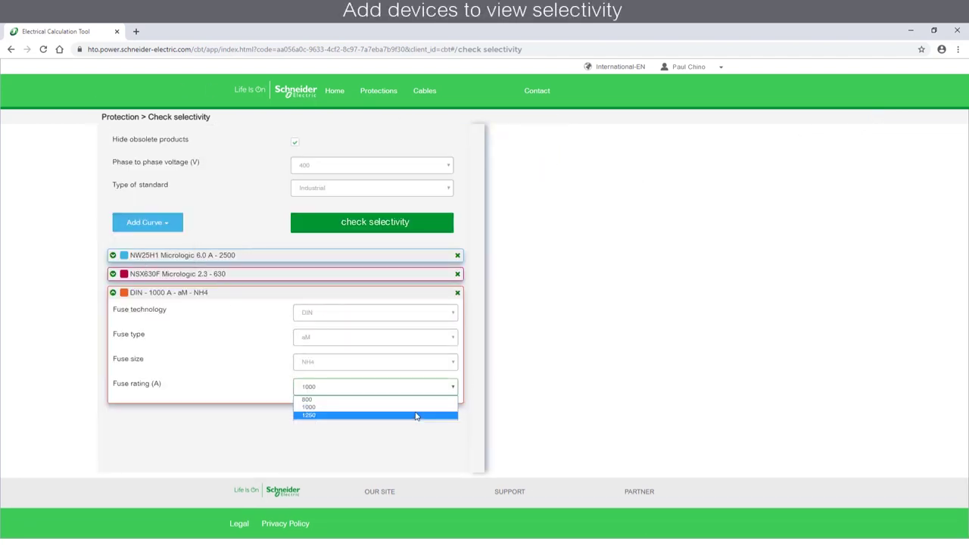
{"action": "left_click", "coordinate": [522, 414]}
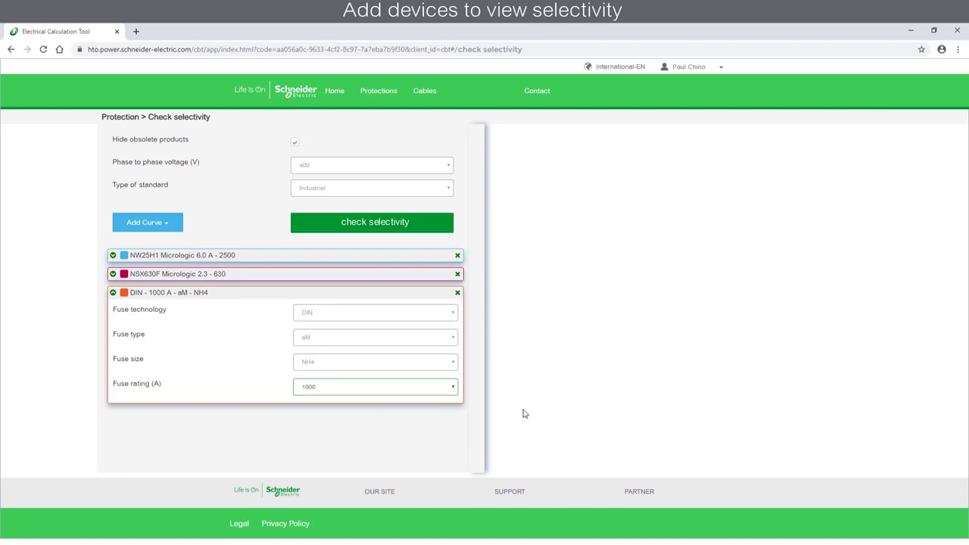
{"action": "left_click", "coordinate": [375, 222]}
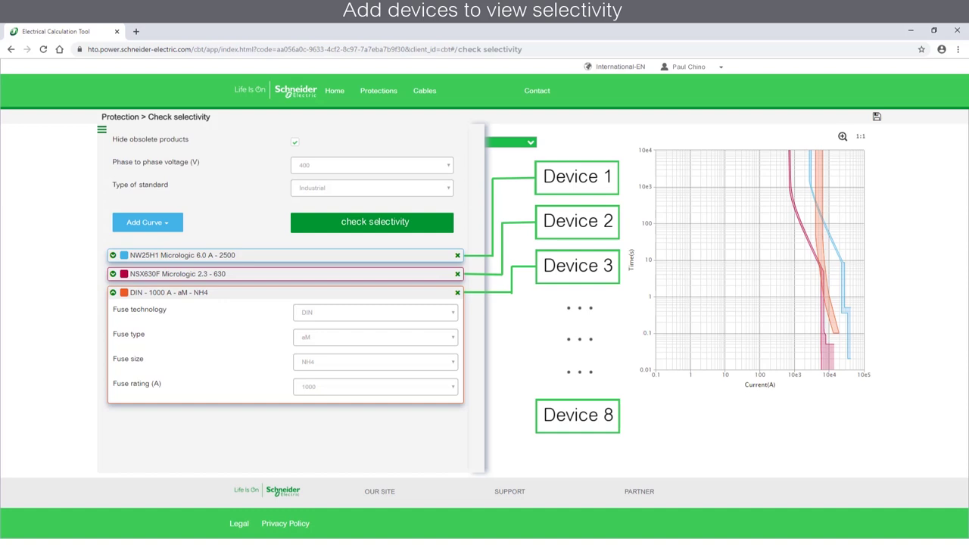
{"action": "left_click", "coordinate": [102, 129]}
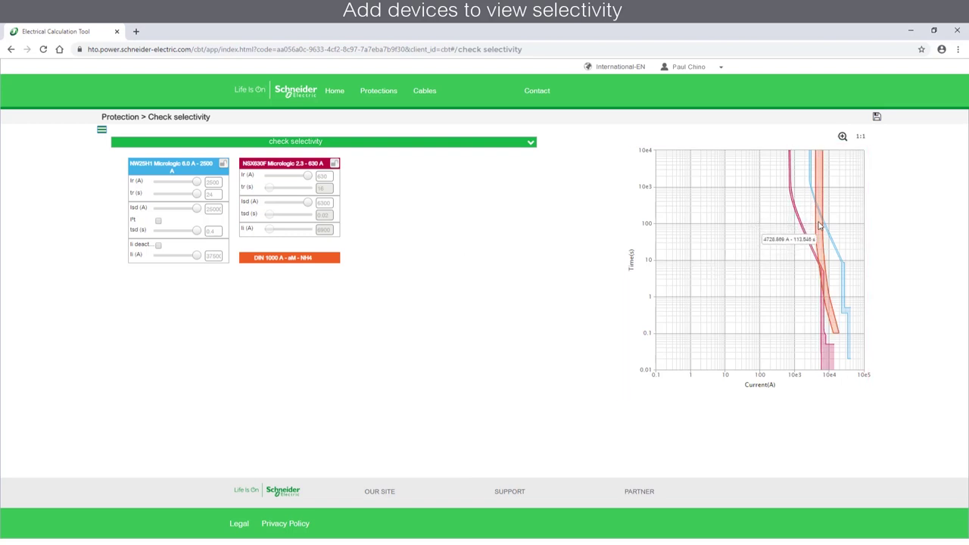
- Fill in the report details including the customer, keep PDF format, and generate the Demo 1 report
{"action": "left_click", "coordinate": [875, 118]}
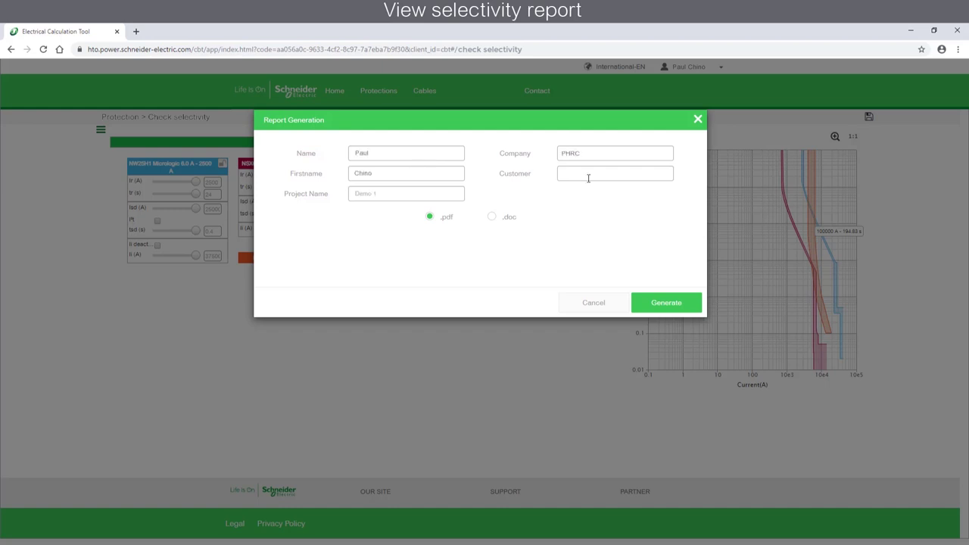
{"action": "left_click", "coordinate": [587, 176]}
{"action": "type", "text": "XYZ"}
{"action": "left_click", "coordinate": [580, 229]}
{"action": "left_click", "coordinate": [492, 217]}
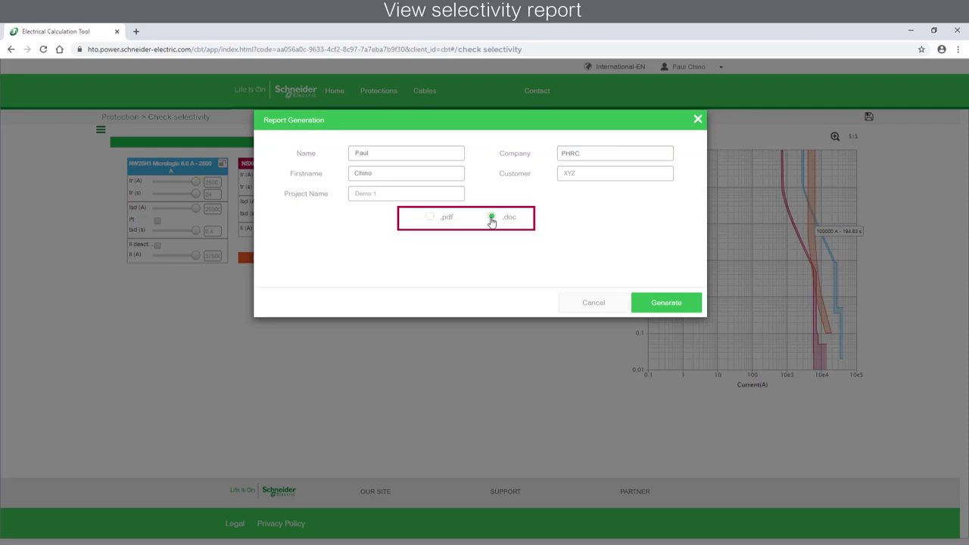
{"action": "left_click", "coordinate": [431, 217]}
{"action": "left_click", "coordinate": [657, 312]}
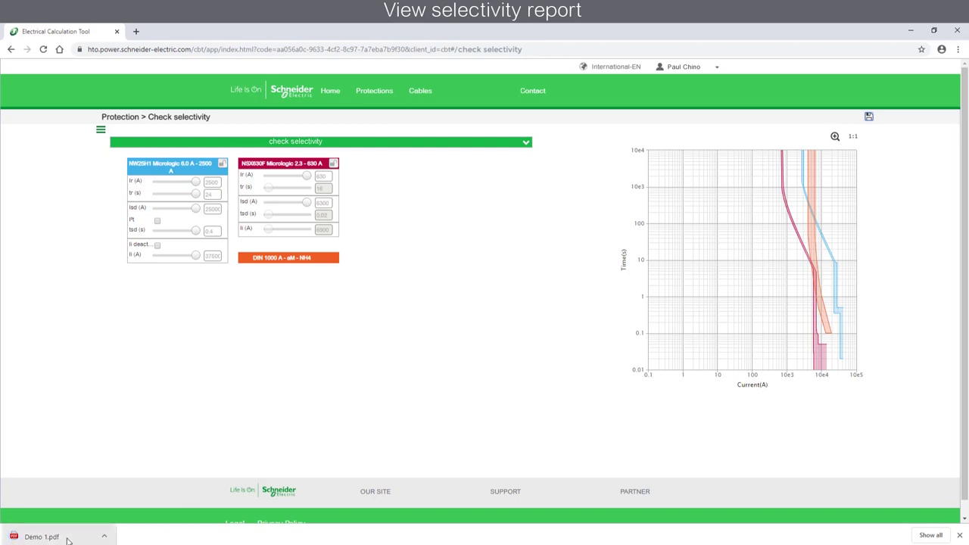
{"action": "left_click", "coordinate": [41, 536]}
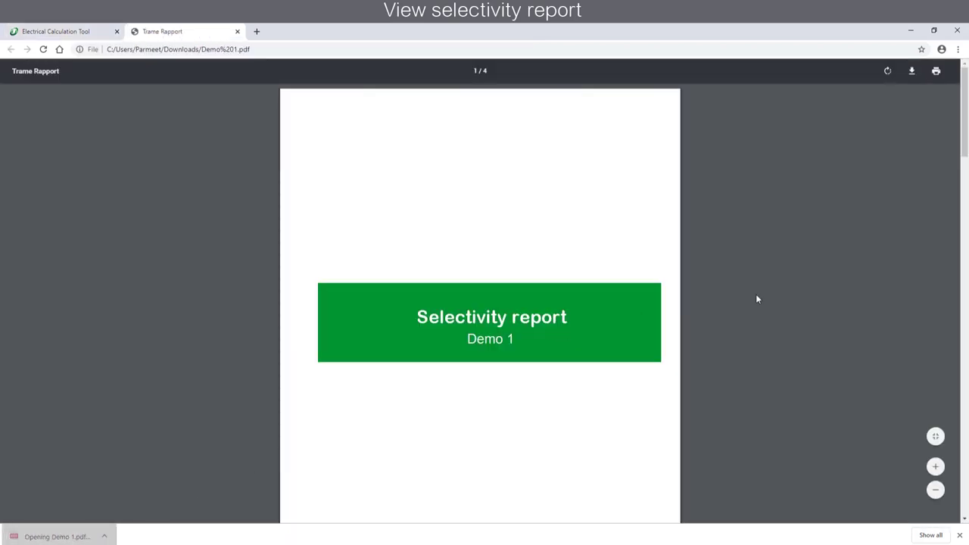
- Scroll through the Demo 1 report to the selectivity diagram and page 4 settings table
{"action": "scroll", "coordinate": [755, 299], "scroll_direction": "down", "scroll_amount": 6}
{"action": "scroll", "coordinate": [683, 345], "scroll_direction": "down", "scroll_amount": 10}
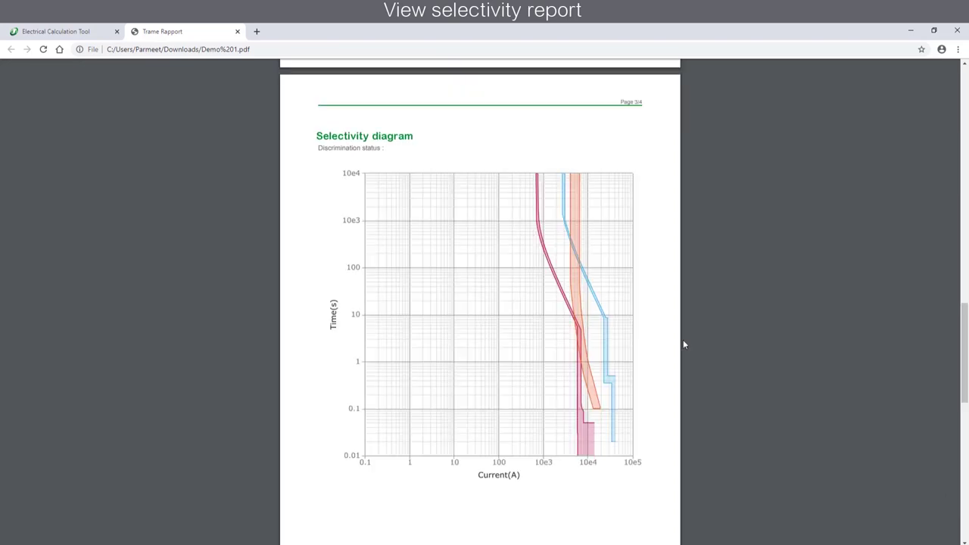
{"action": "scroll", "coordinate": [682, 343], "scroll_direction": "down", "scroll_amount": 8}
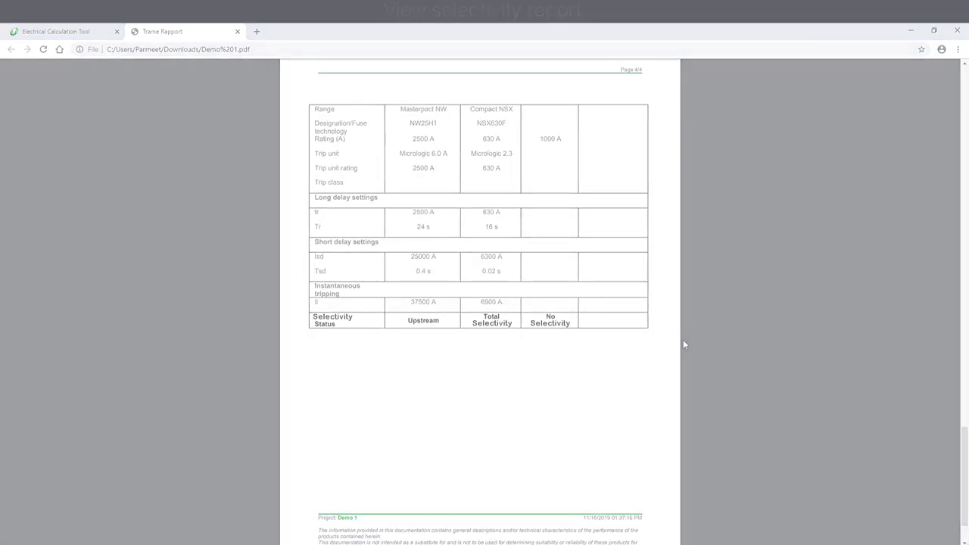